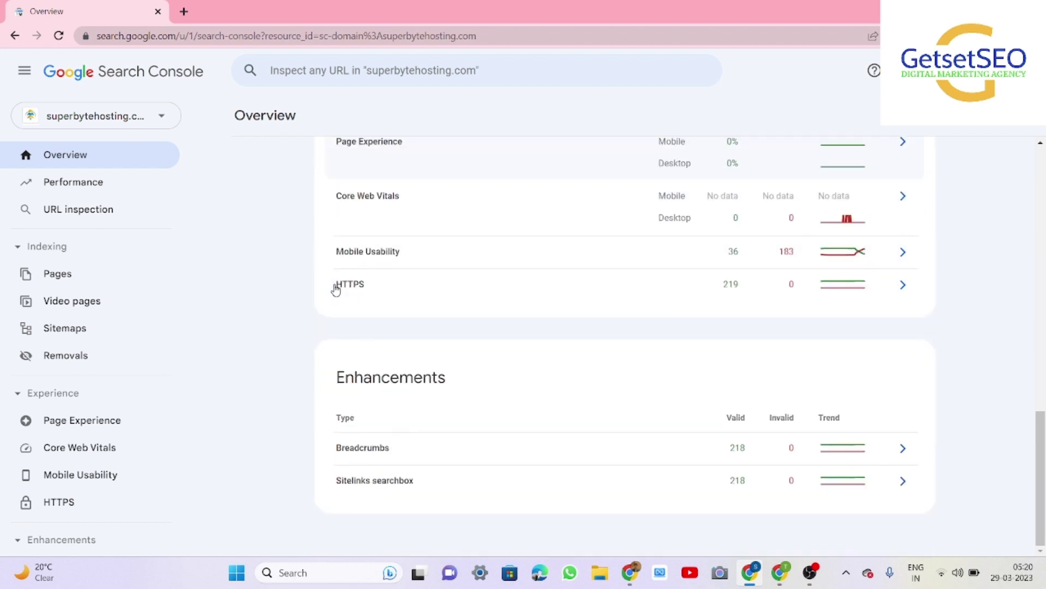
Open the Page indexing report and view the "Alternate page with proper canonical tag" reason under why pages aren't indexed.
scroll(277, 291, up, 4)
scroll(277, 291, up, 1)
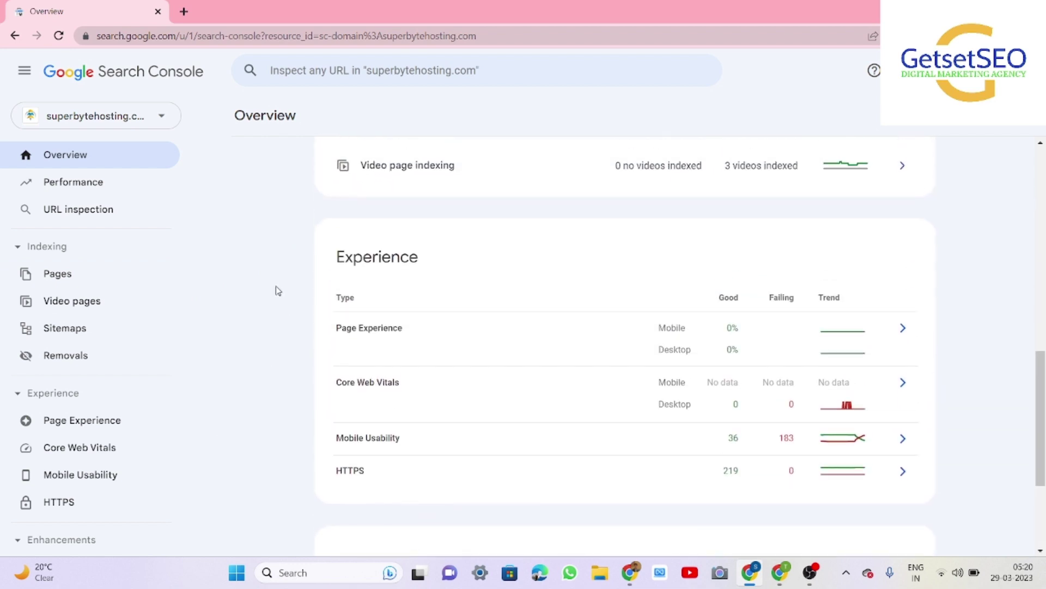
scroll(277, 291, up, 4)
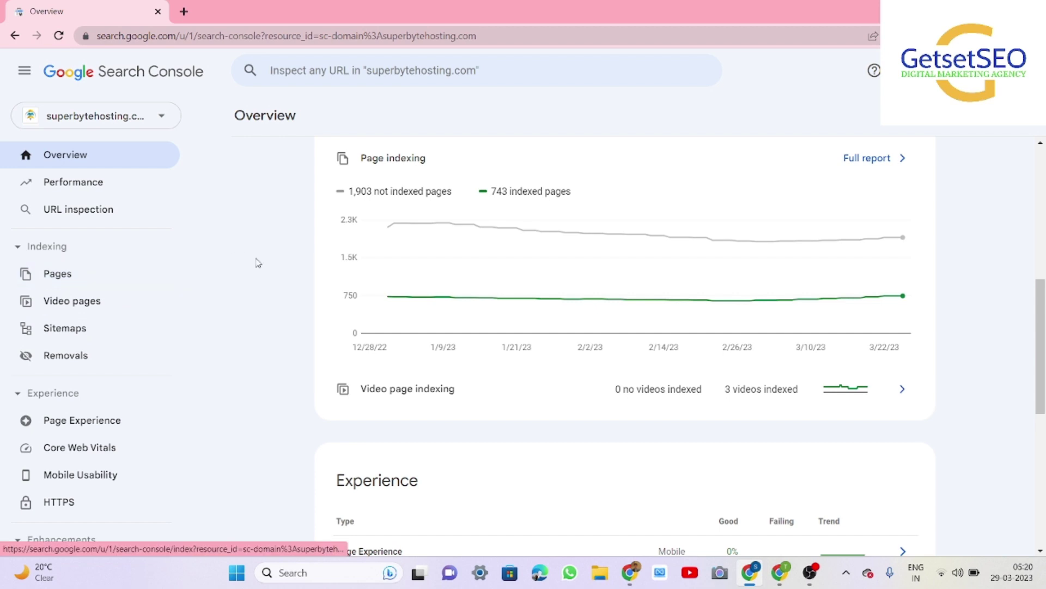
scroll(259, 262, up, 8)
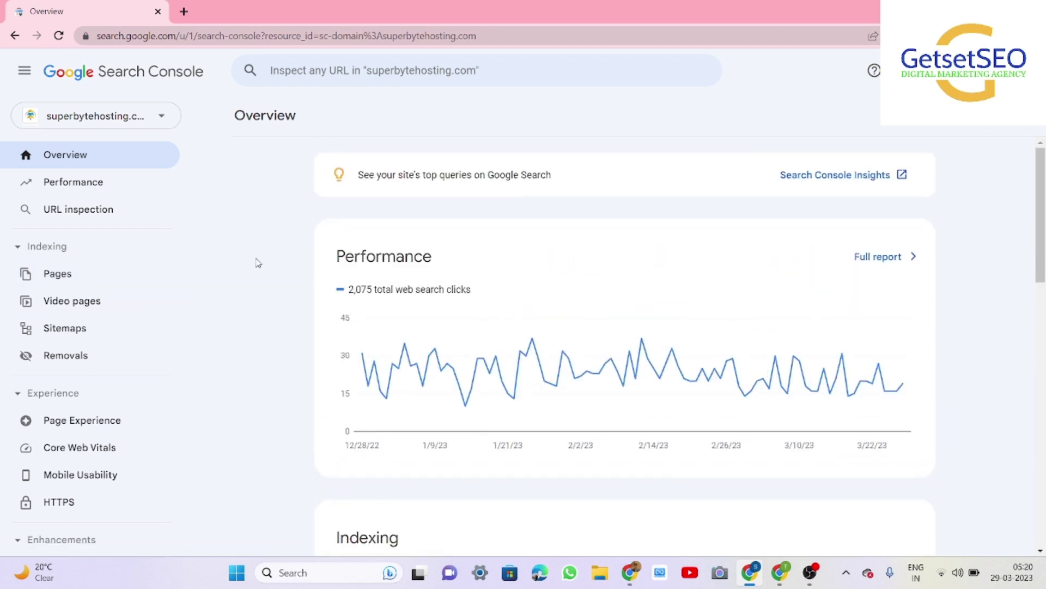
click(52, 283)
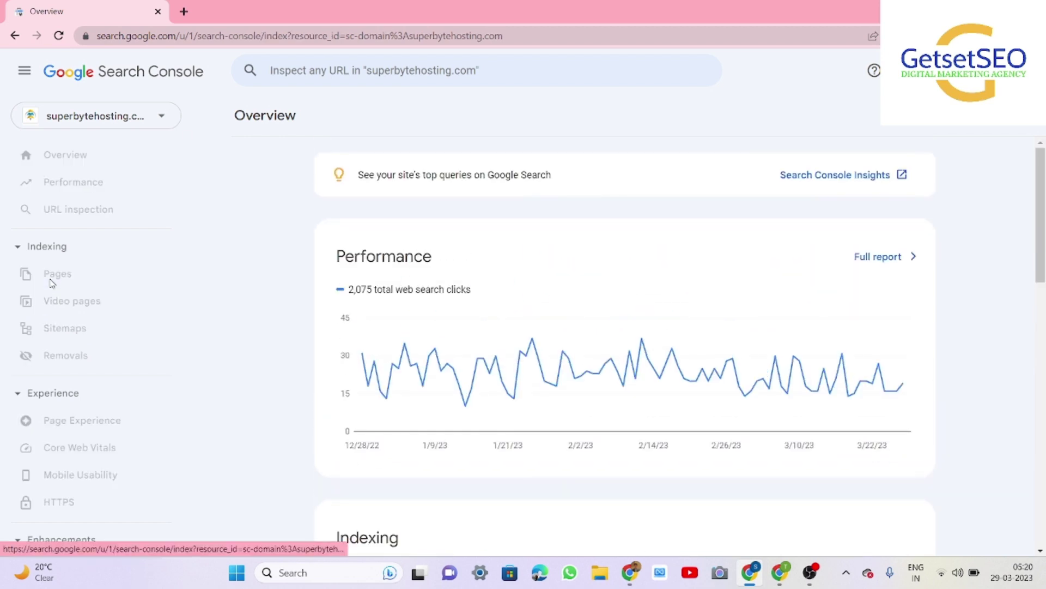
scroll(262, 352, down, 9)
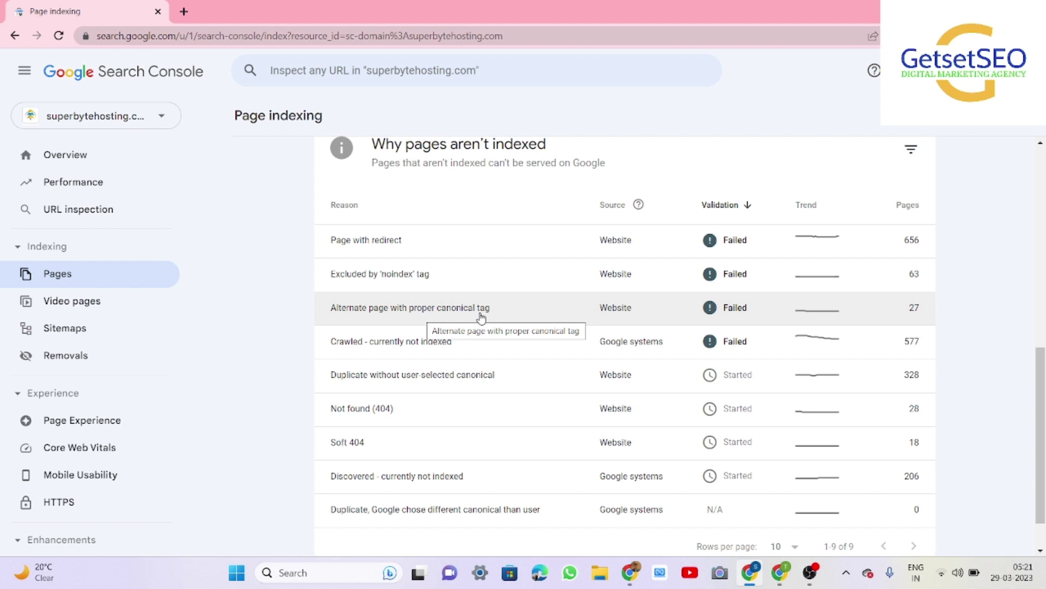
click(451, 311)
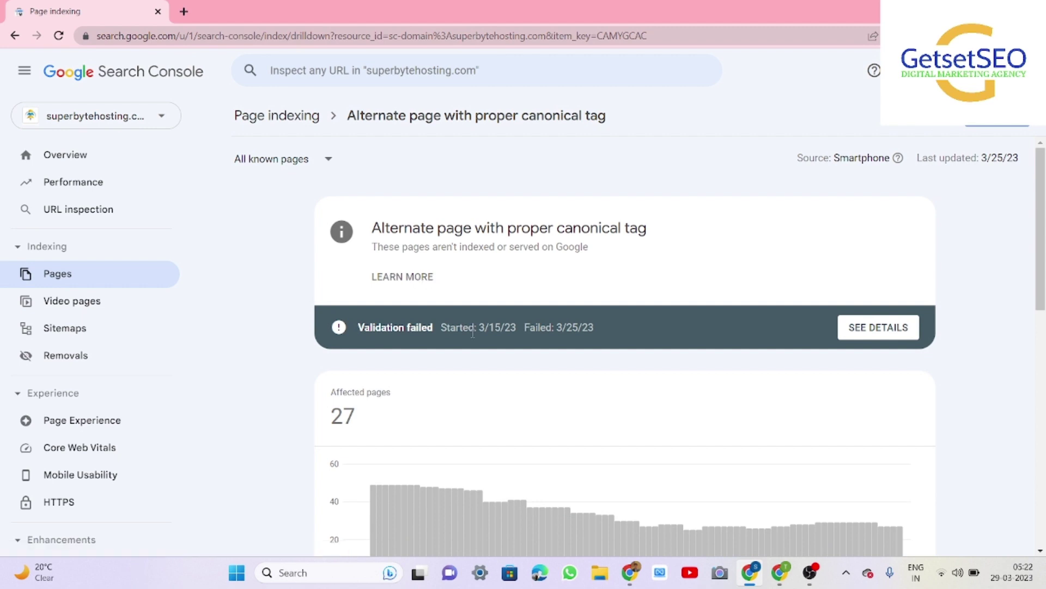
scroll(473, 332, down, 10)
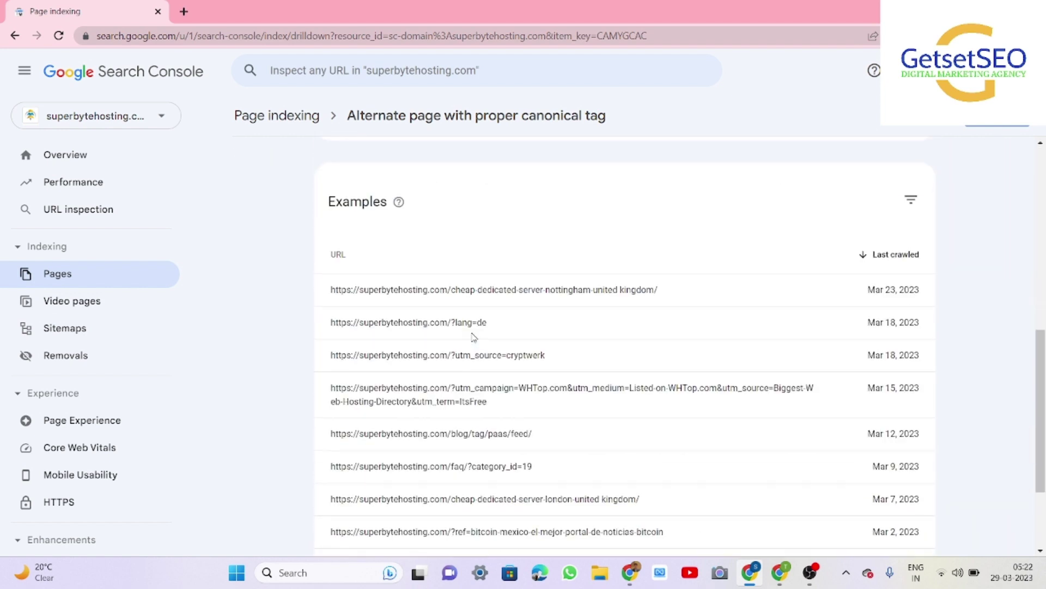
scroll(518, 294, up, 1)
scroll(515, 272, down, 3)
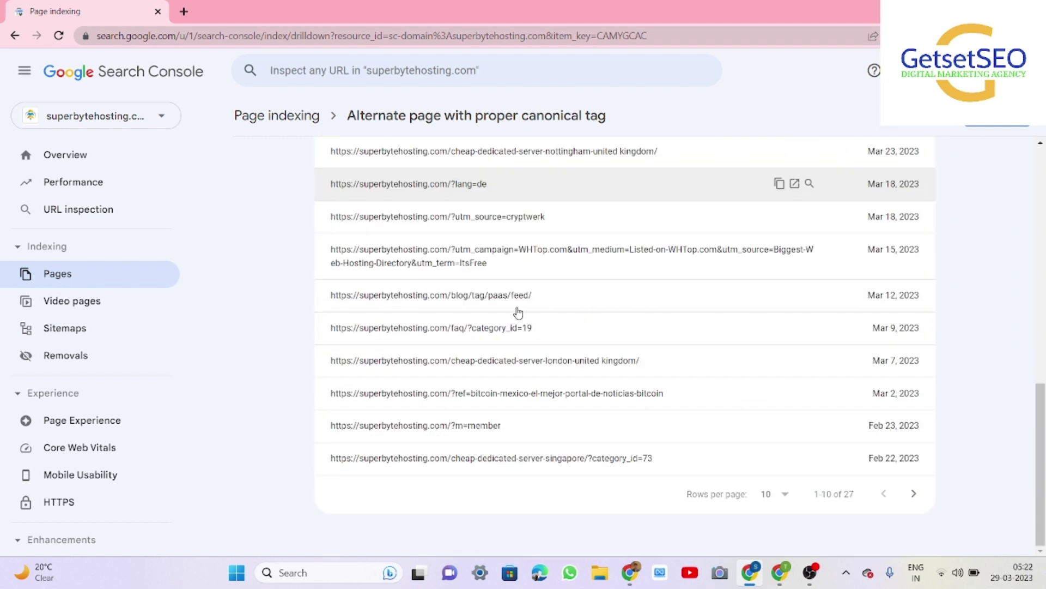
scroll(517, 283, up, 4)
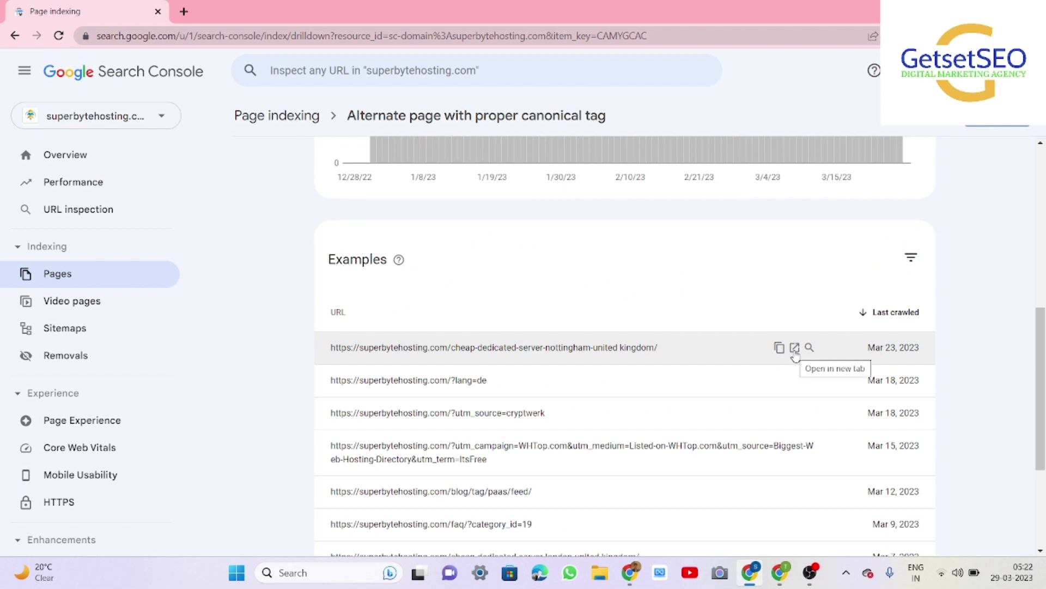
click(600, 347)
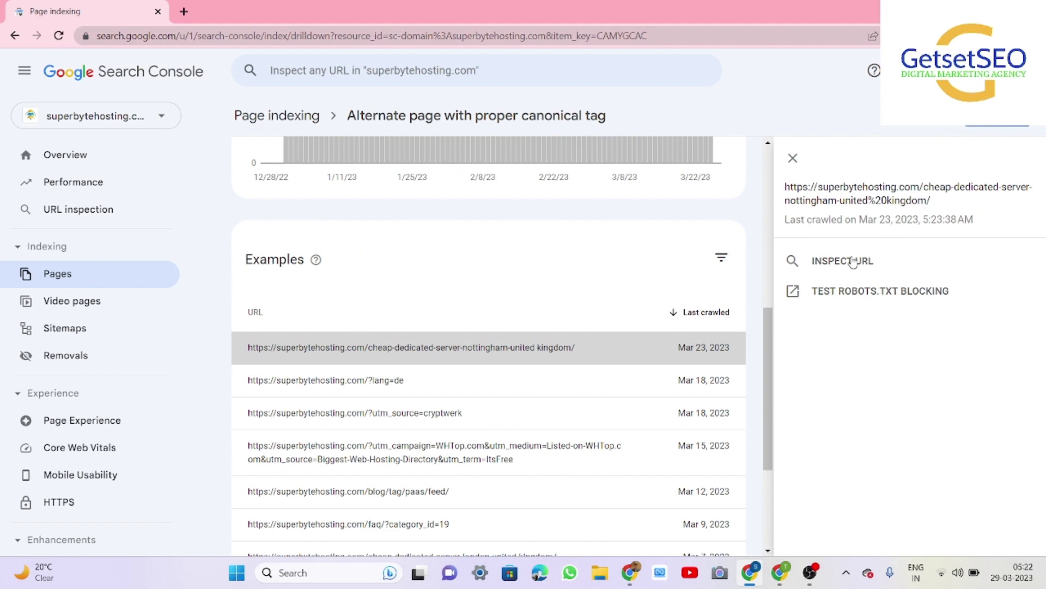
click(853, 261)
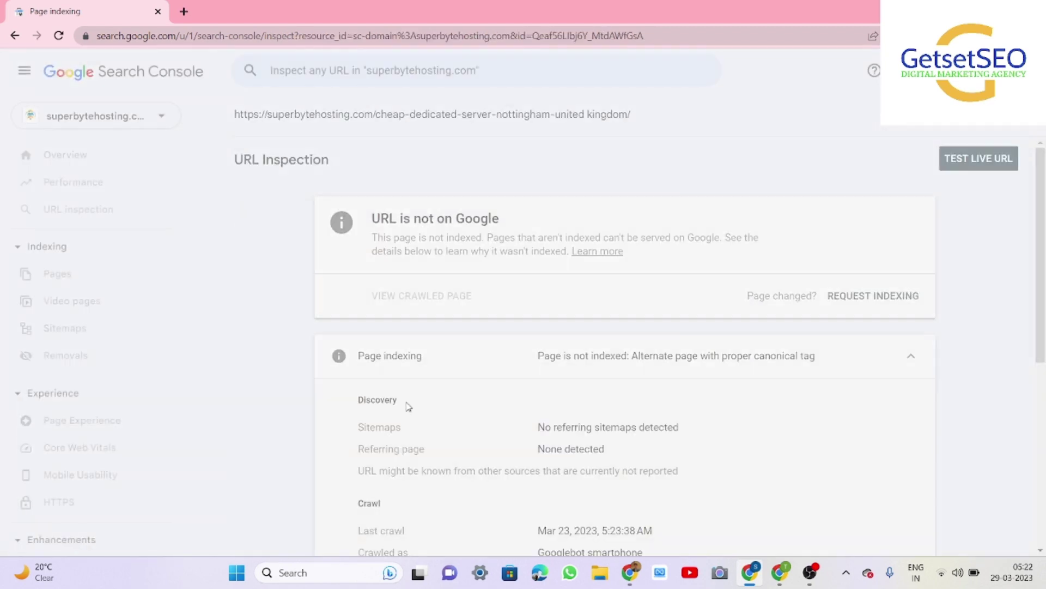
Examine the URL's sitemap and referring page details, and compare its user-declared and Google-selected canonicals with the inspected address.
scroll(461, 434, down, 2)
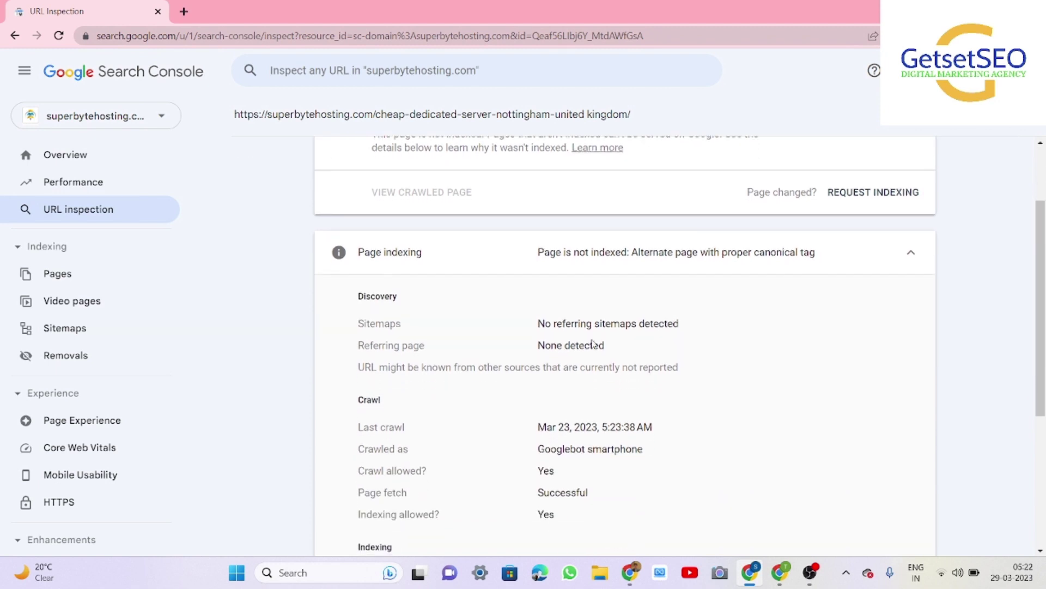
drag(532, 318, 715, 319)
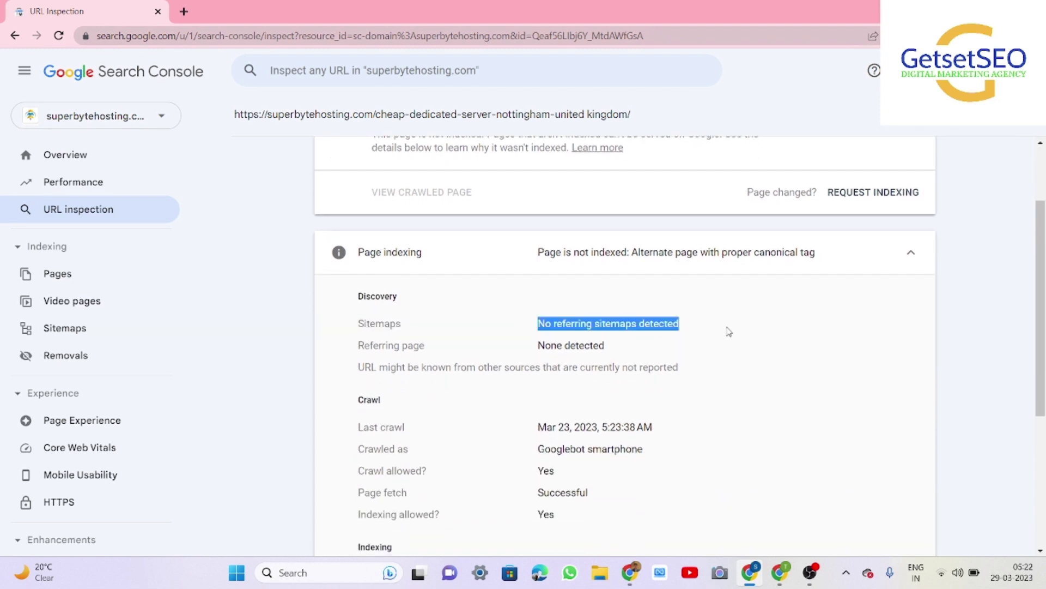
drag(533, 350, 657, 346)
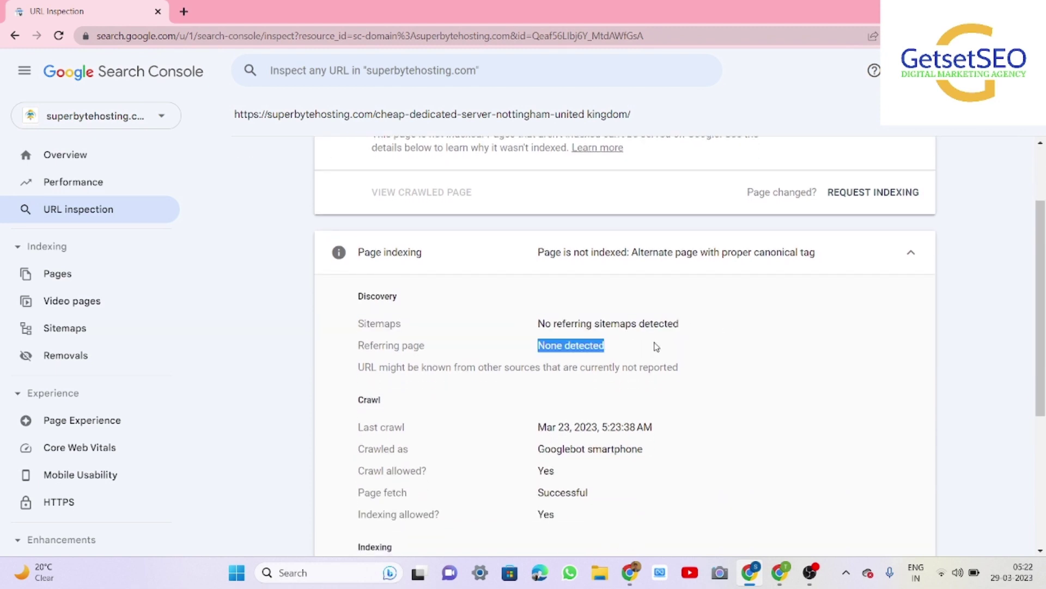
click(716, 345)
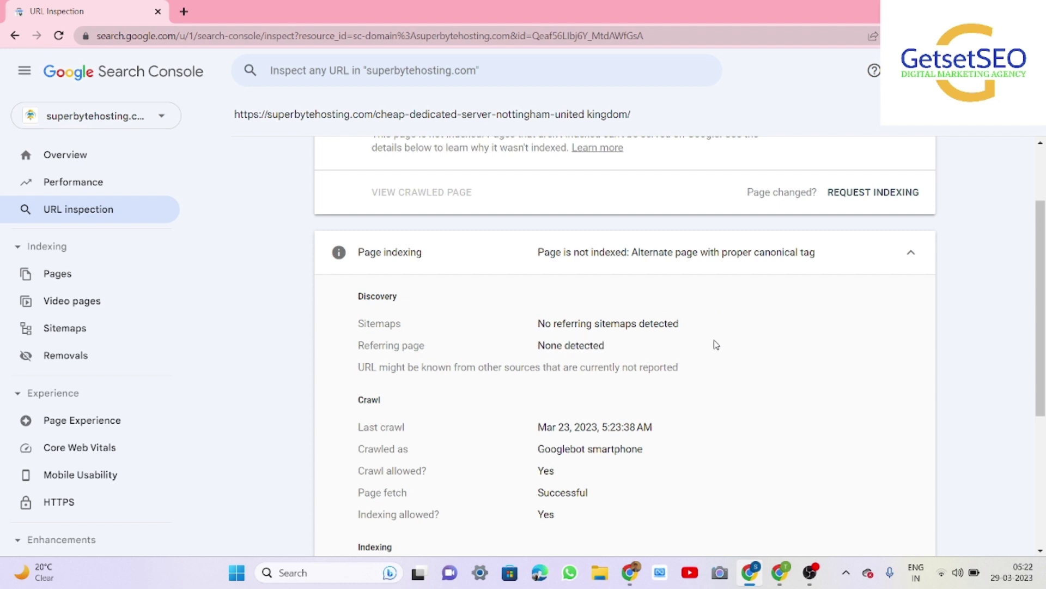
scroll(715, 345, down, 4)
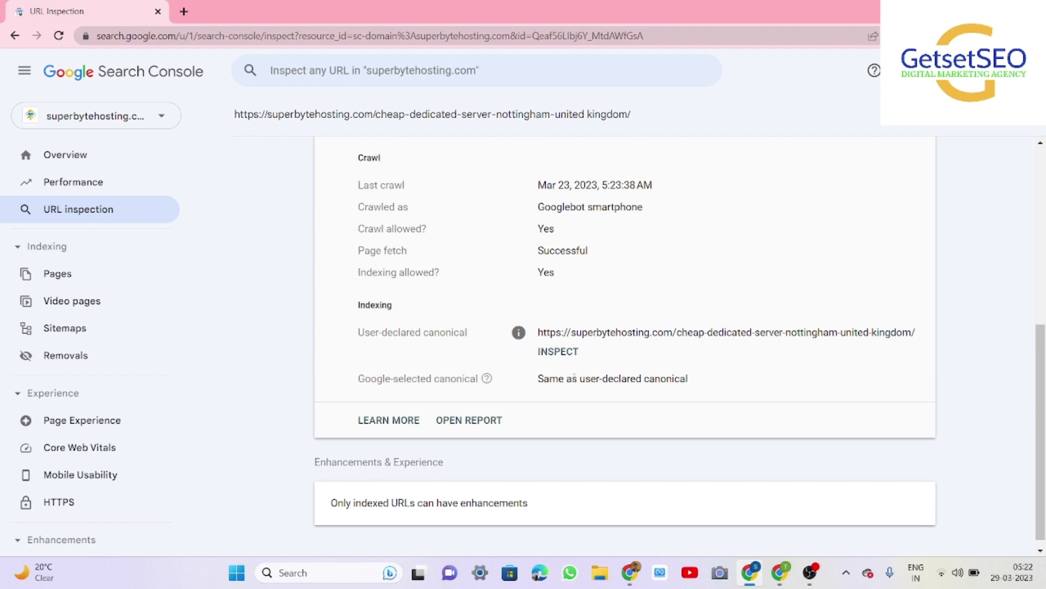
drag(535, 382, 695, 376)
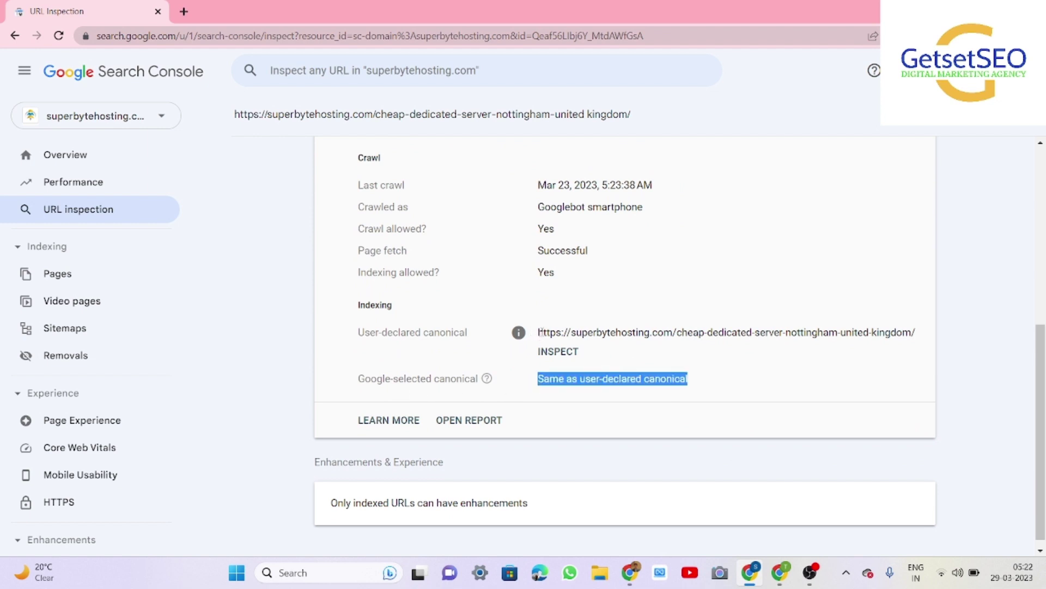
drag(540, 330, 905, 334)
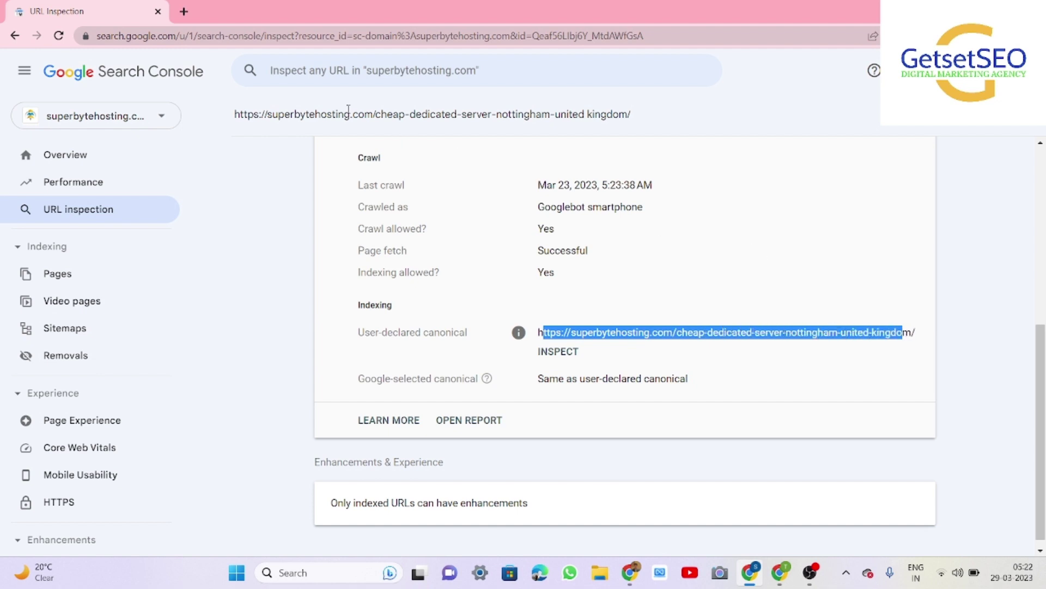
drag(374, 114, 632, 108)
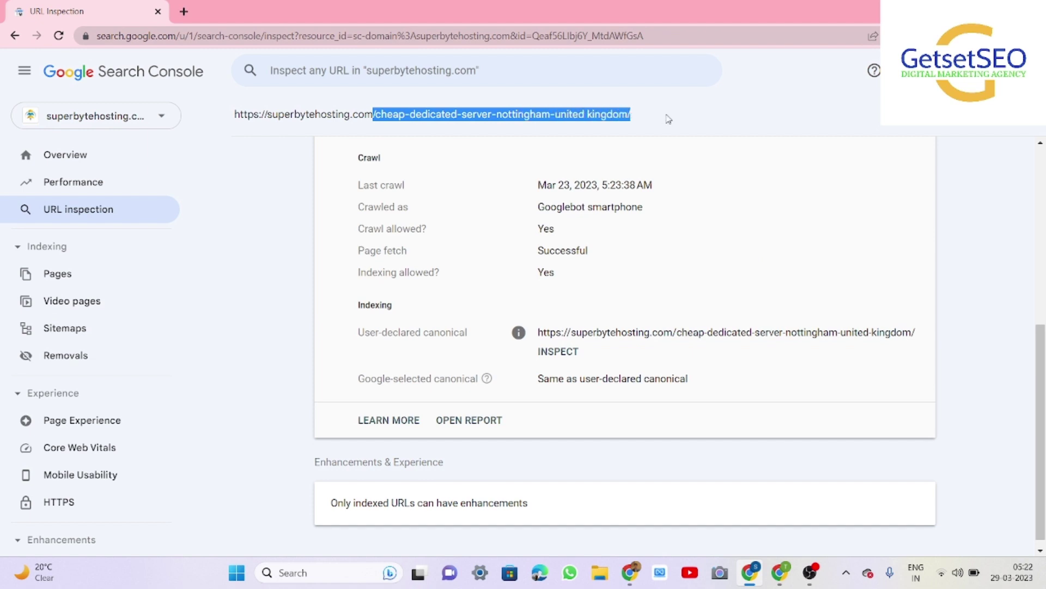
click(785, 189)
Run a live test of the inspected Nottingham URL and check its availability result.
scroll(778, 191, up, 6)
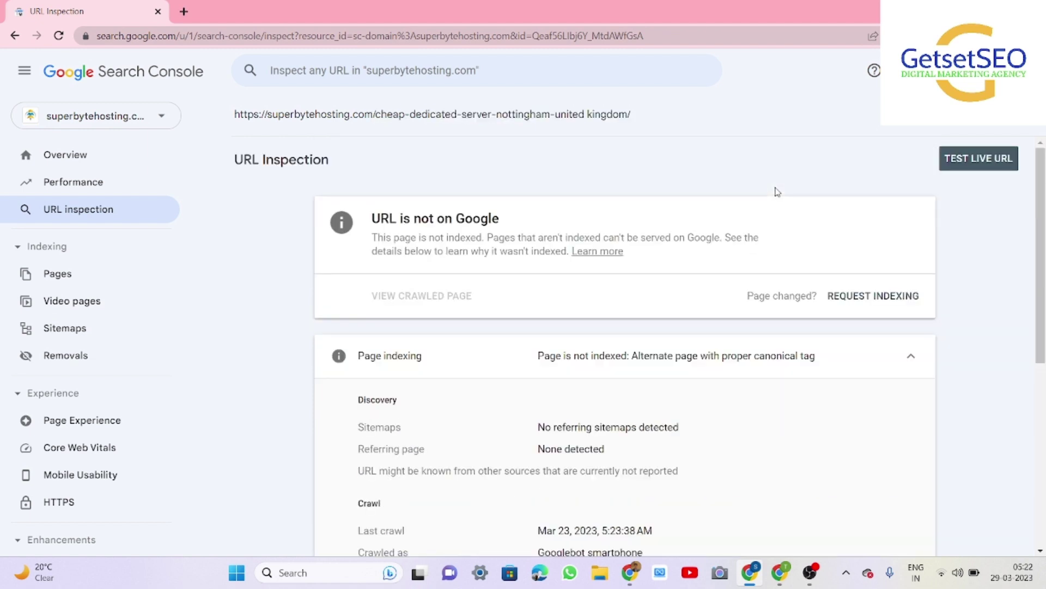
click(979, 165)
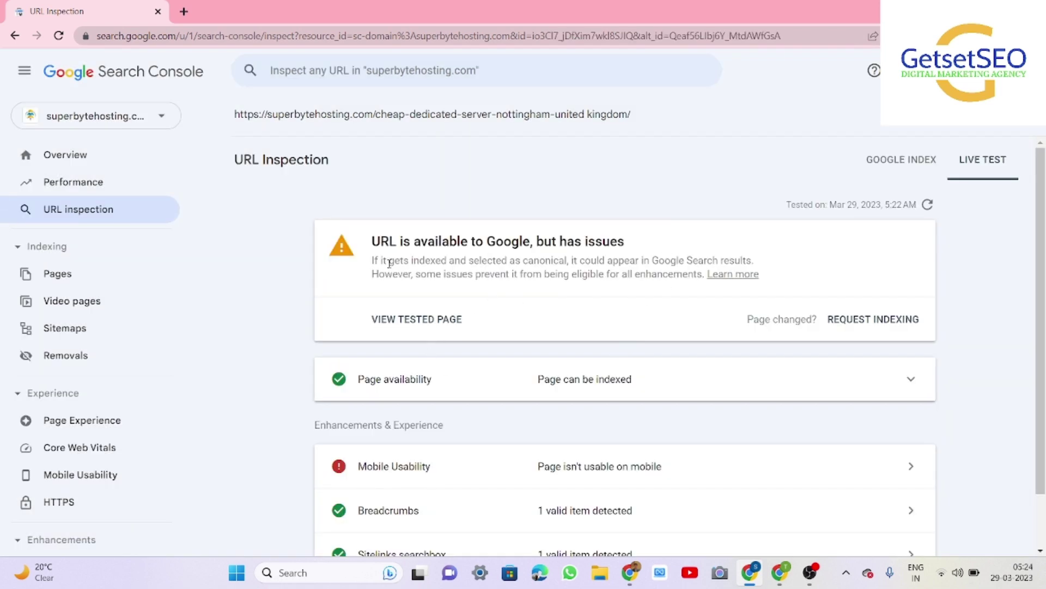
drag(372, 241, 632, 252)
scroll(613, 395, down, 1)
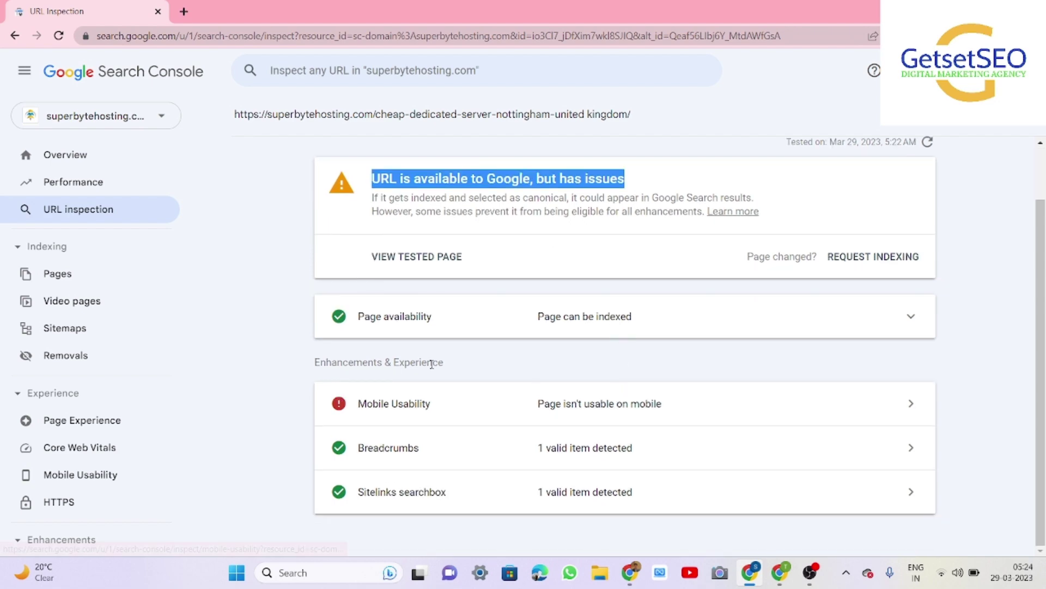
Review the Mobile Usability details of the live test and return to the URL's live test overview.
click(911, 403)
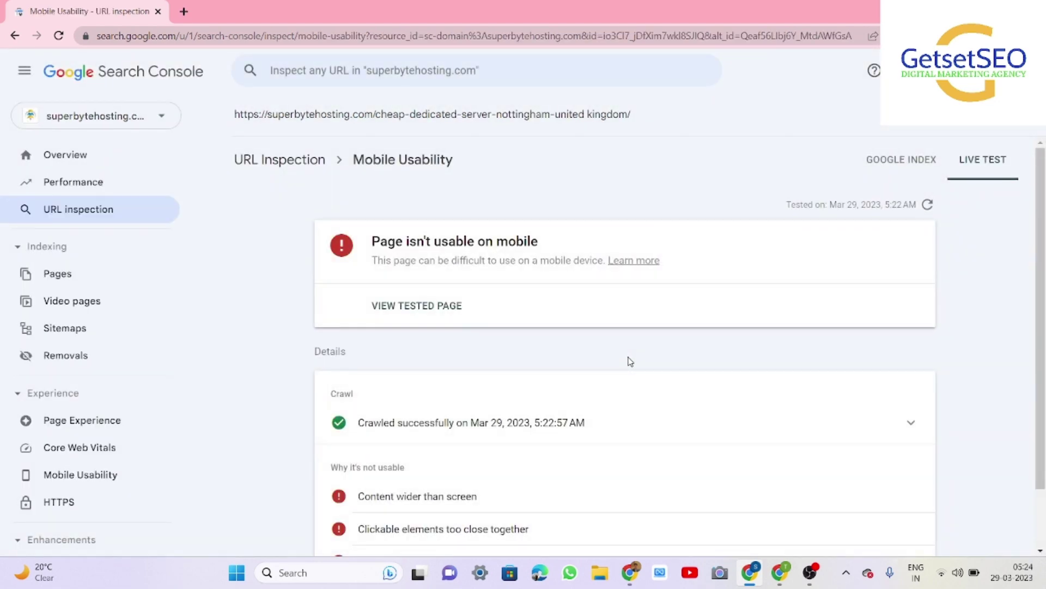
scroll(631, 361, down, 1)
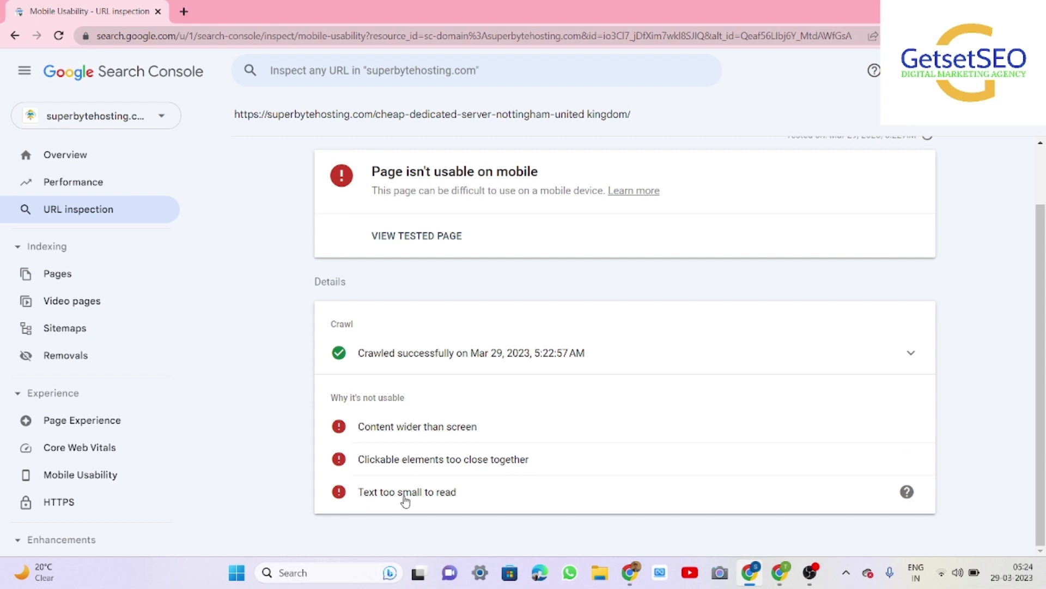
scroll(600, 436, up, 1)
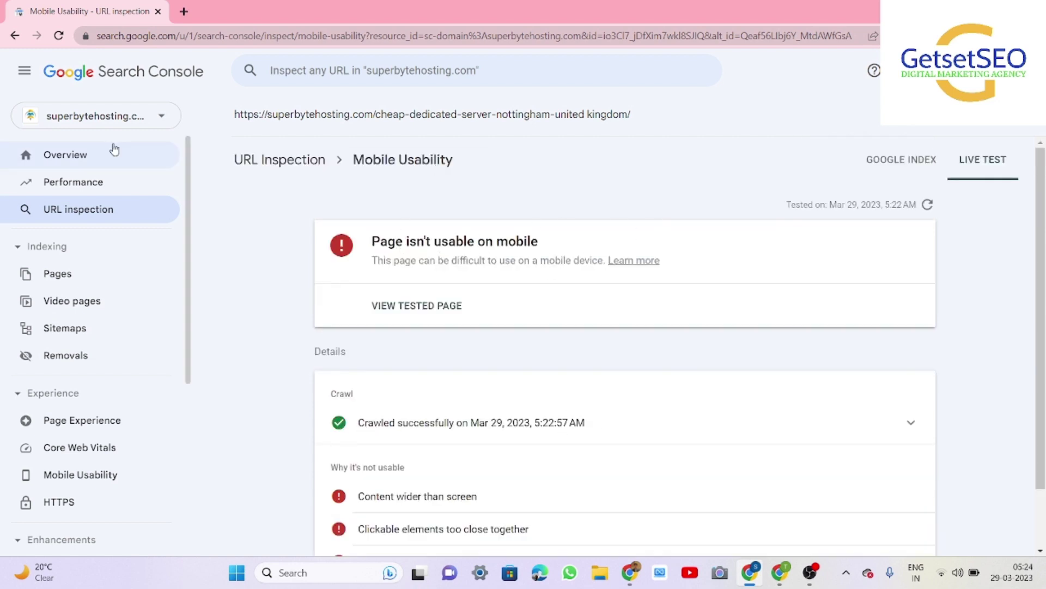
click(14, 36)
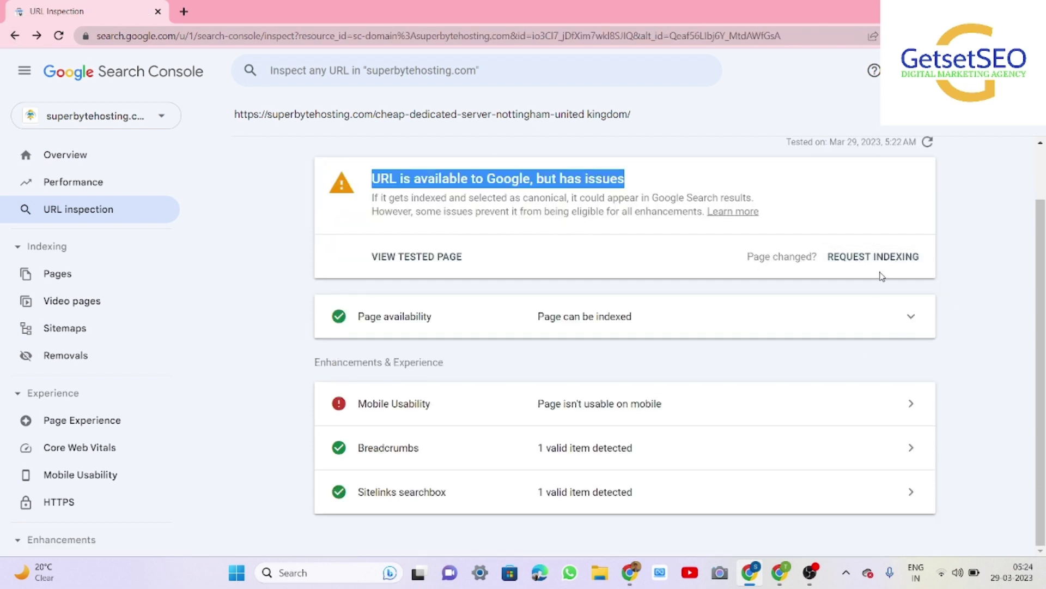
Request indexing for the live-tested Nottingham URL and dismiss the confirmation.
click(898, 264)
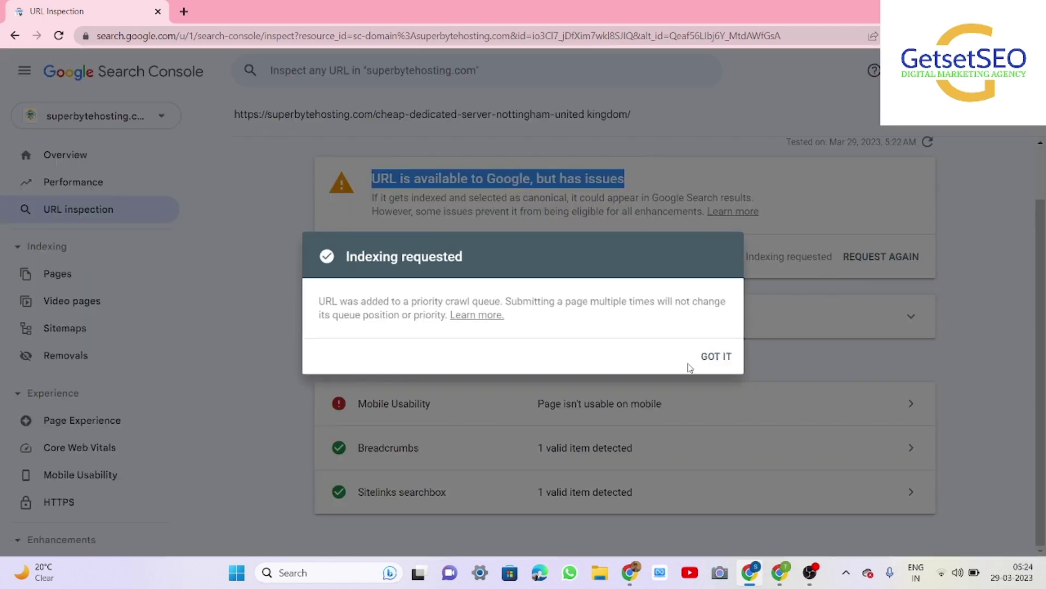
click(715, 356)
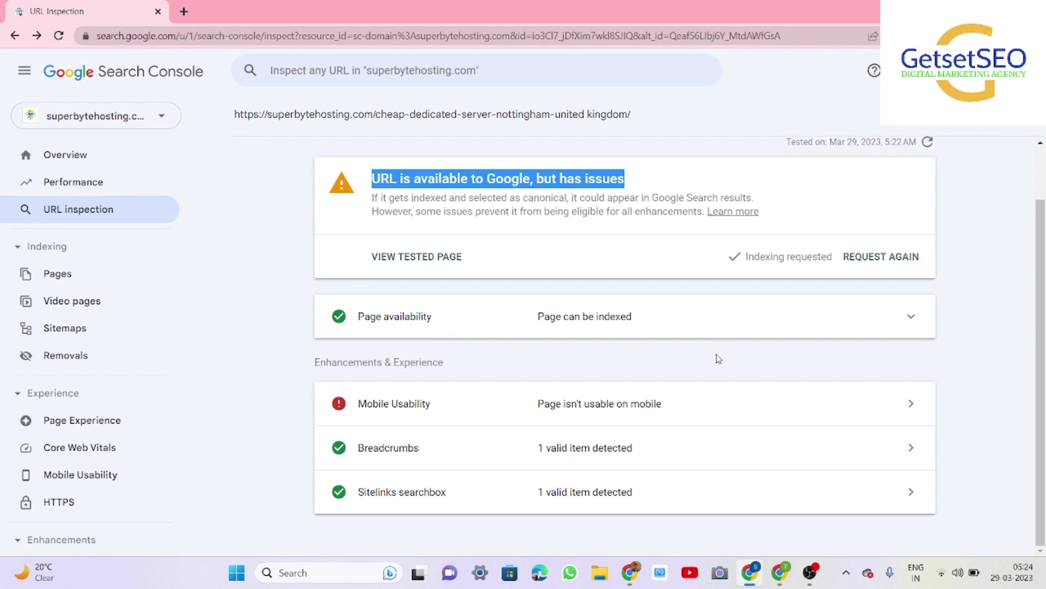
drag(327, 114, 638, 115)
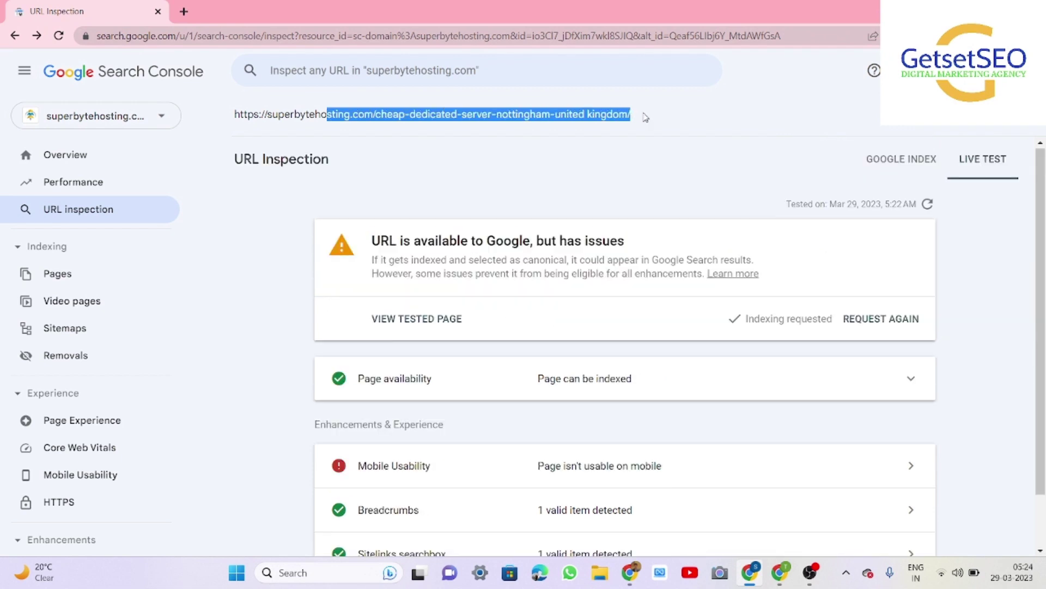
click(642, 113)
Return to the examples for "Alternate page with proper canonical tag" and inspect the Nottingham dedicated server URL again.
click(15, 35)
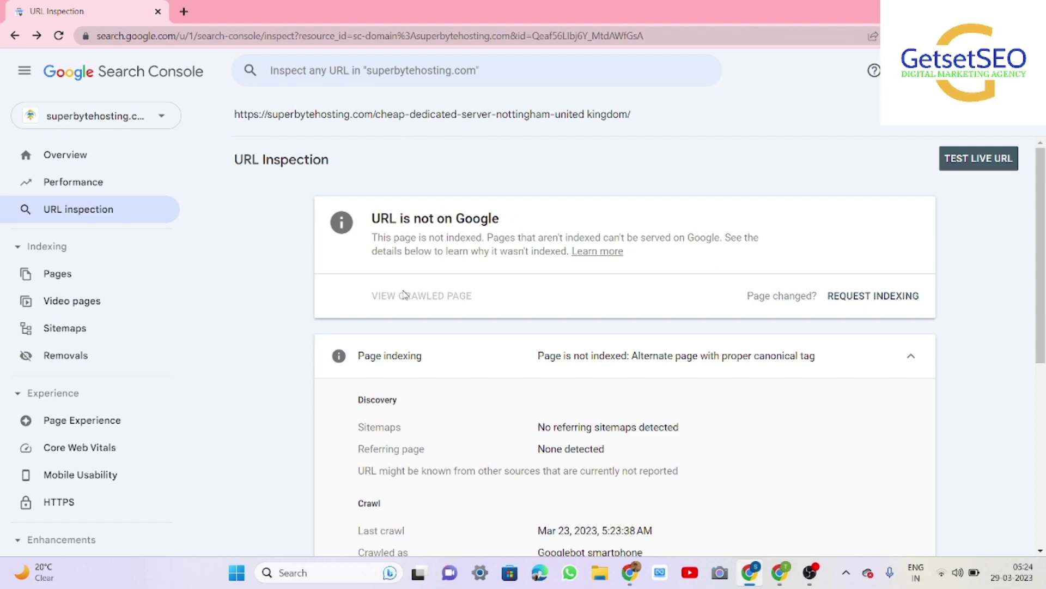
click(15, 36)
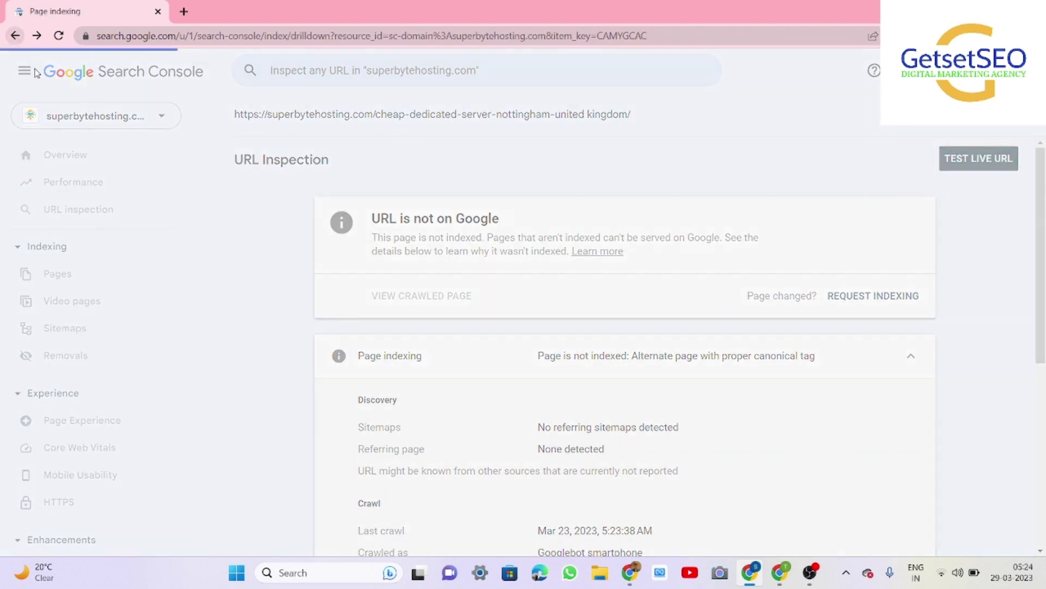
scroll(724, 374, down, 8)
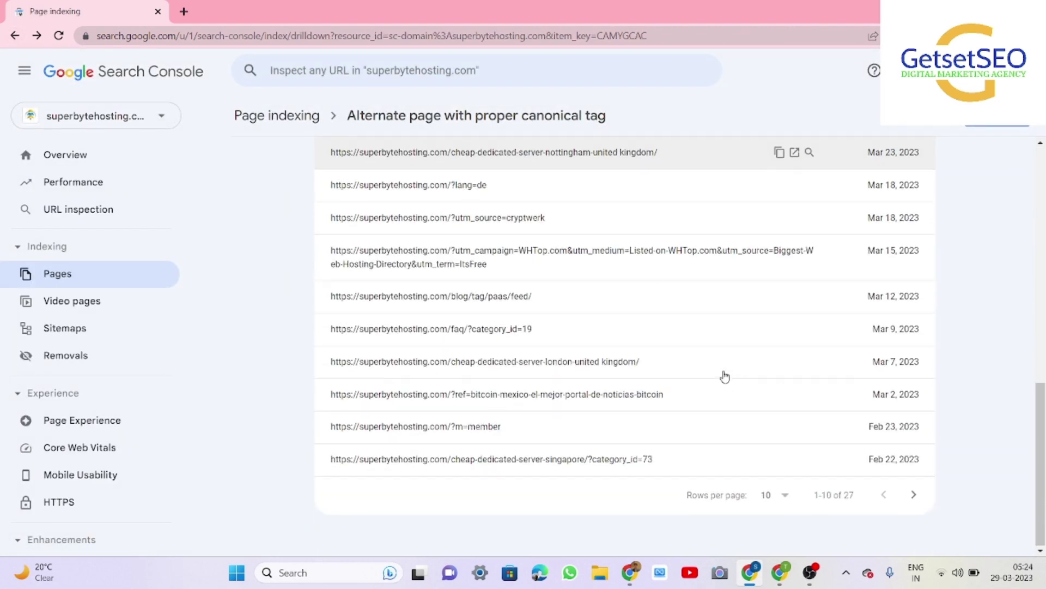
scroll(723, 374, up, 2)
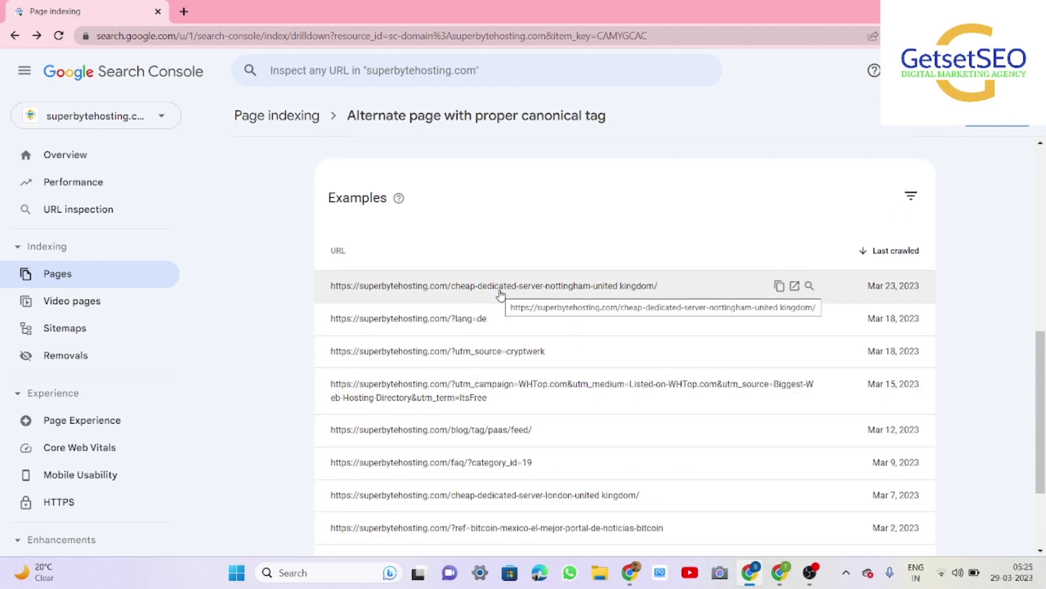
click(501, 295)
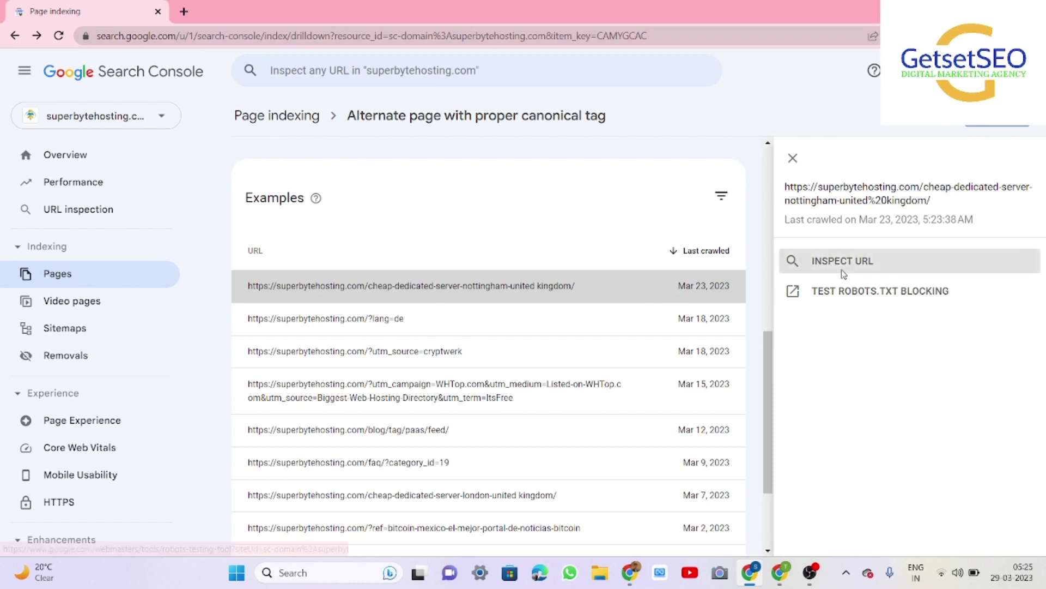
click(844, 262)
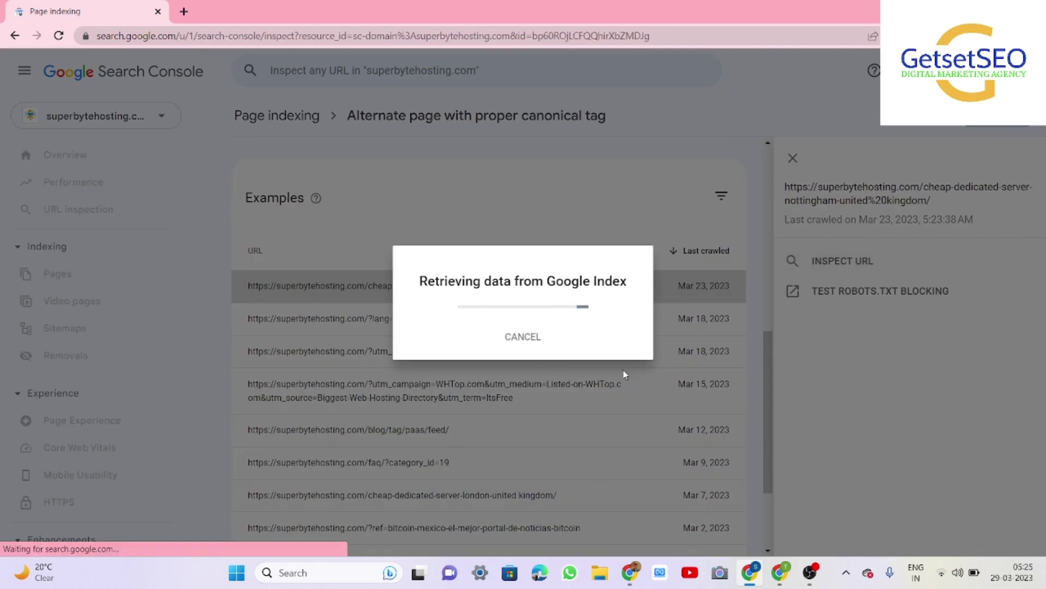
Inspect the user-declared canonical of the Nottingham dedicated server URL and review its indexing and enhancement results.
scroll(474, 420, down, 6)
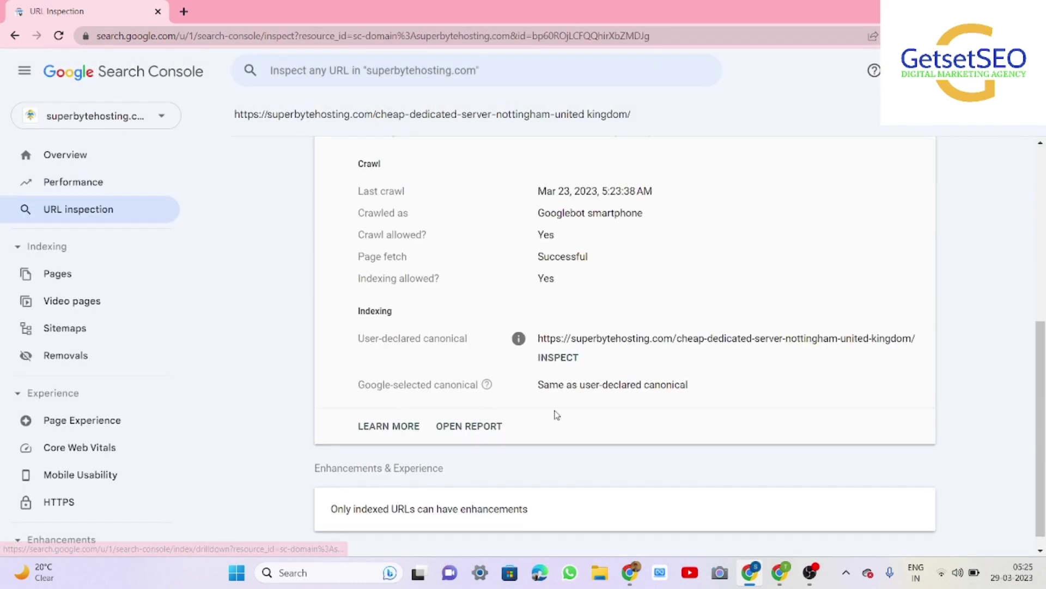
click(549, 361)
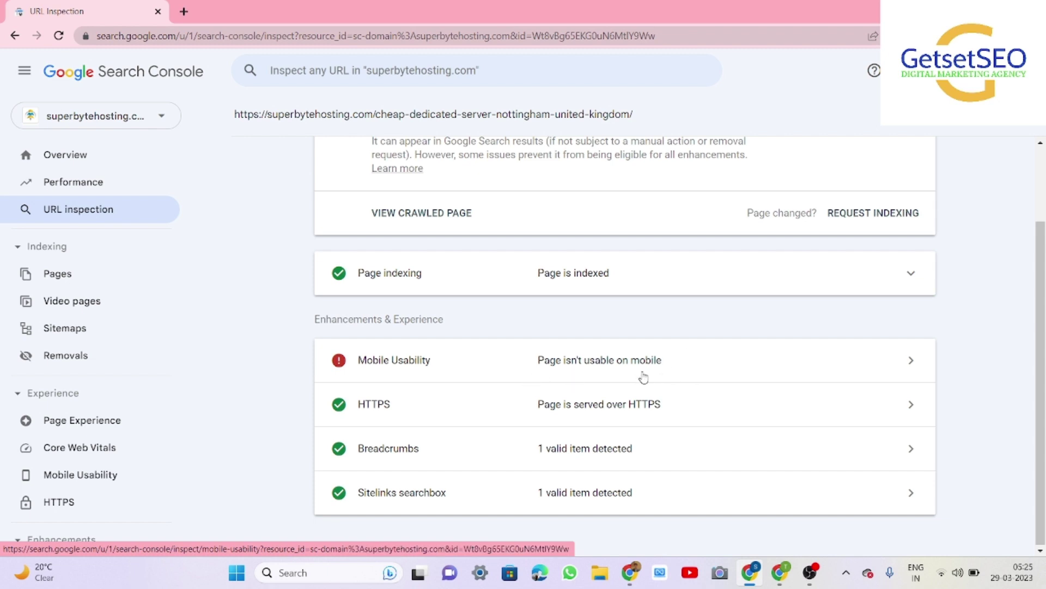
scroll(652, 362, up, 2)
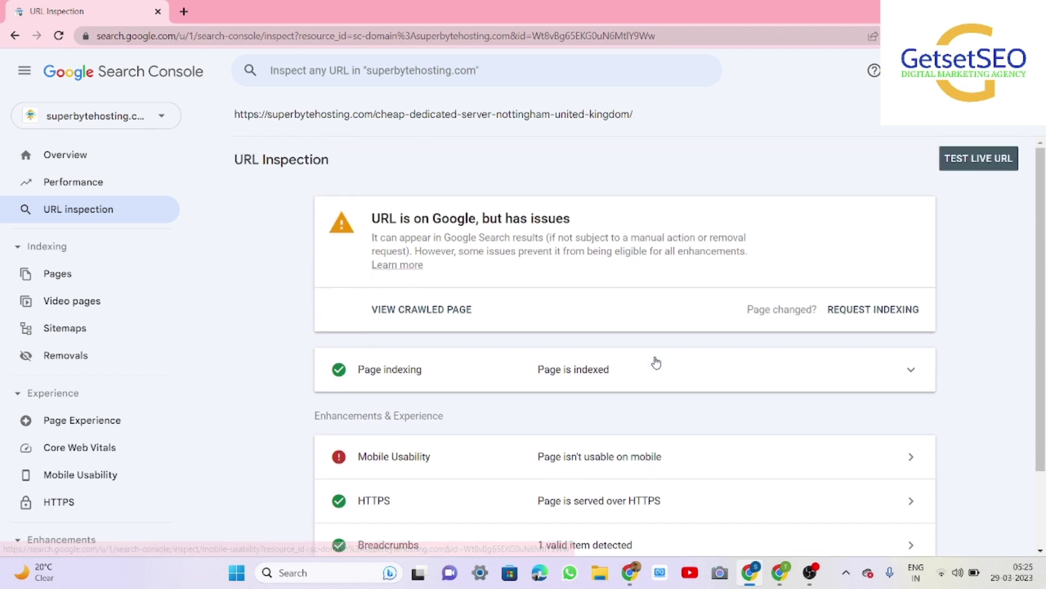
scroll(312, 328, down, 1)
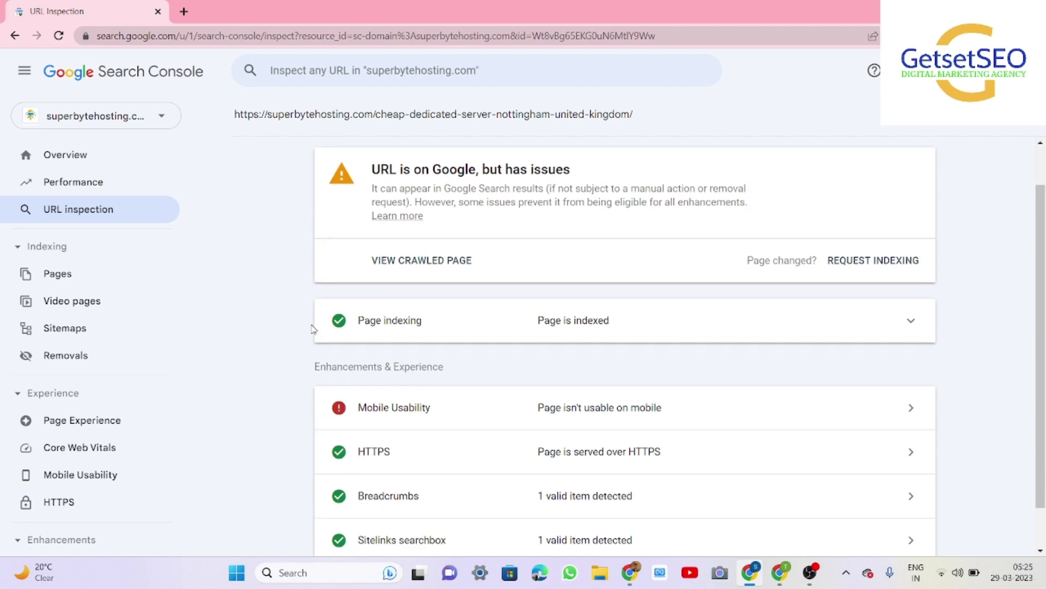
Return to the page indexing report and open the example URLs for "Alternate page with proper canonical tag".
click(57, 273)
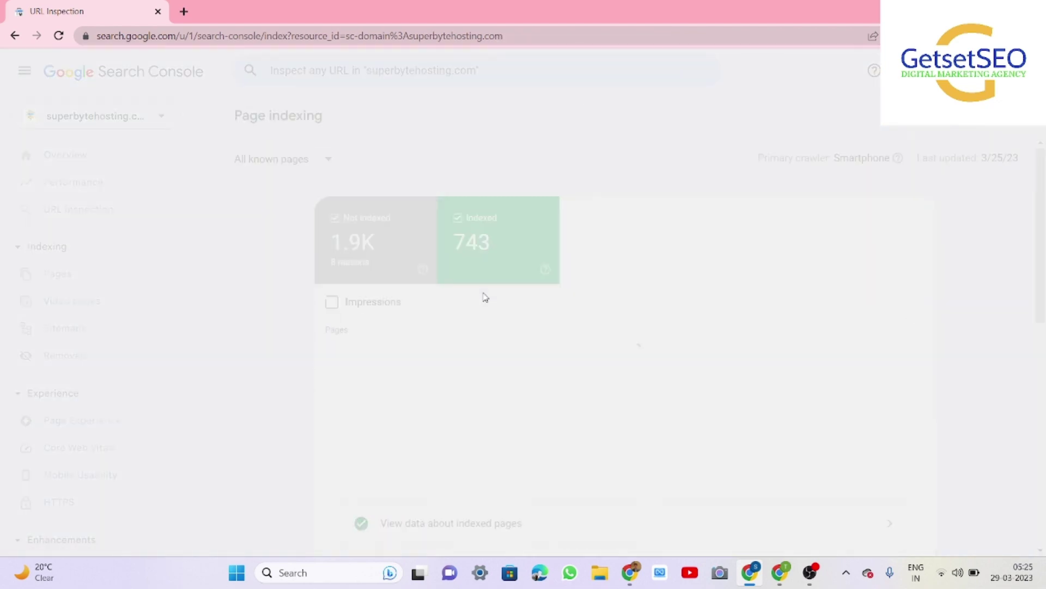
scroll(600, 369, down, 3)
scroll(602, 366, down, 4)
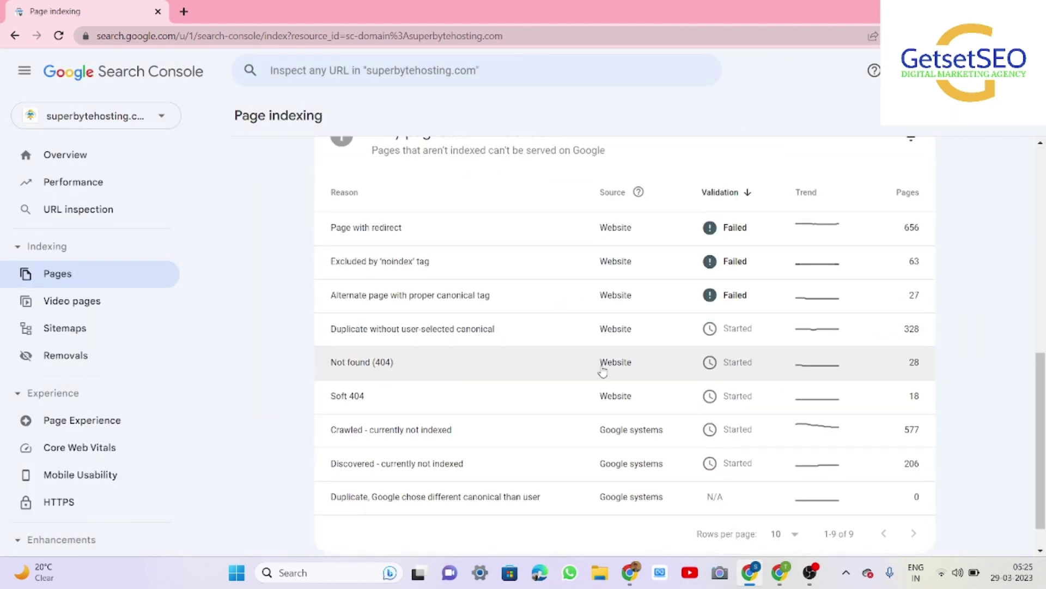
click(431, 297)
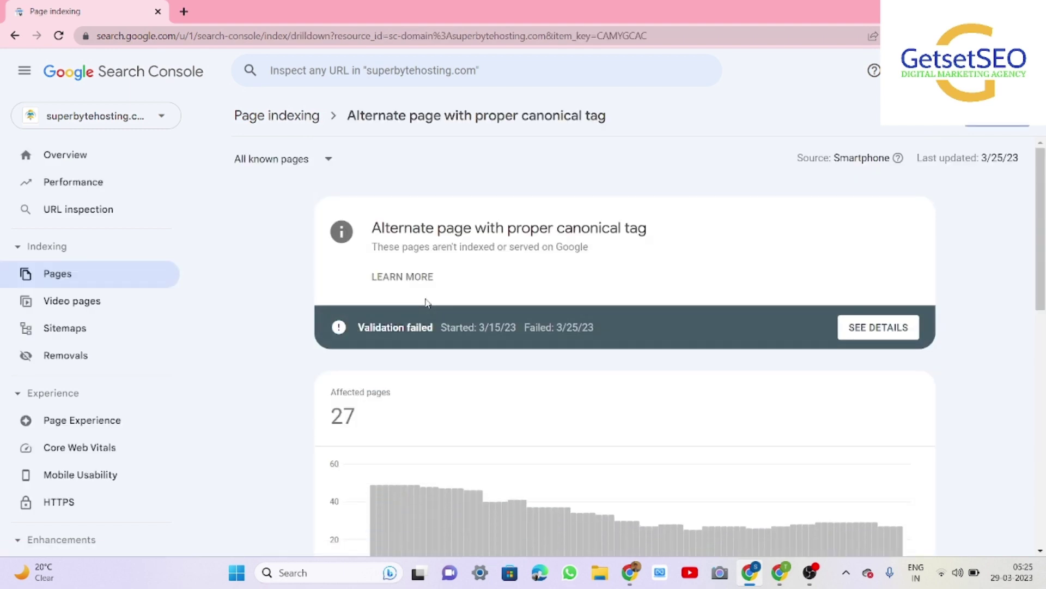
scroll(426, 303, down, 5)
scroll(427, 303, down, 3)
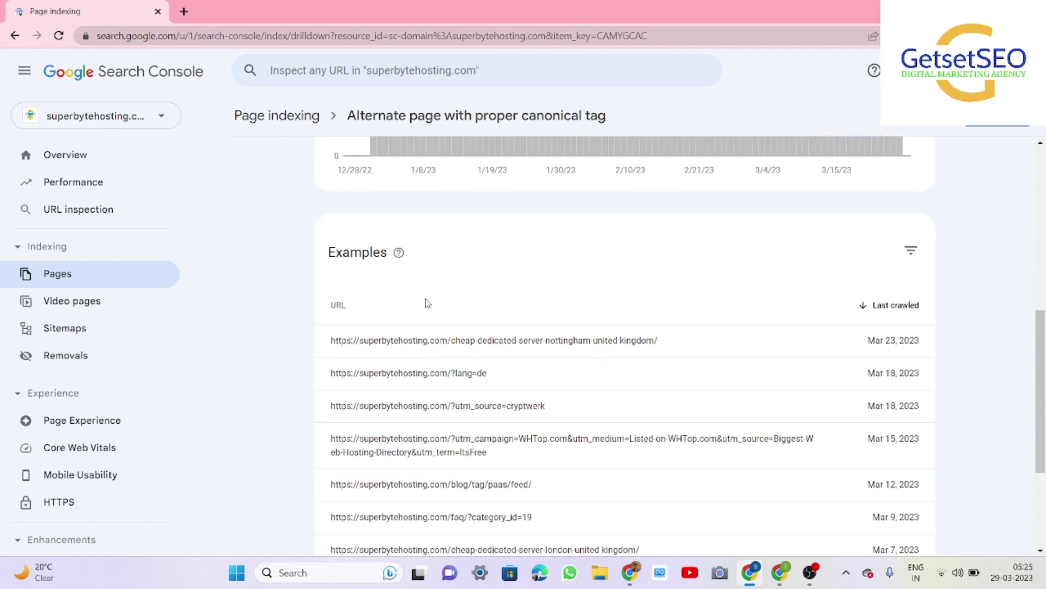
scroll(427, 303, up, 8)
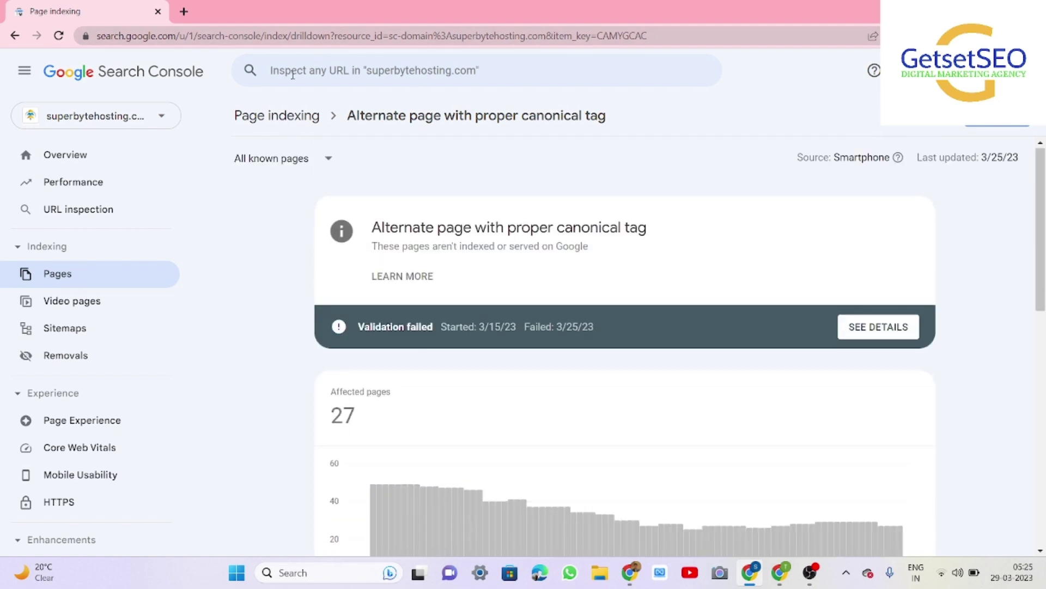
click(292, 75)
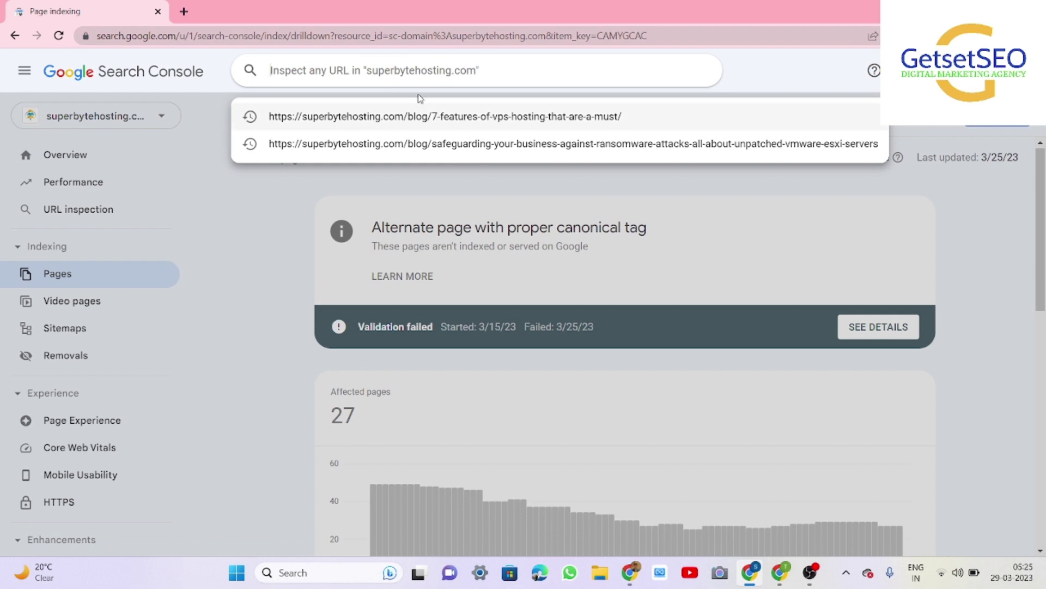
click(279, 248)
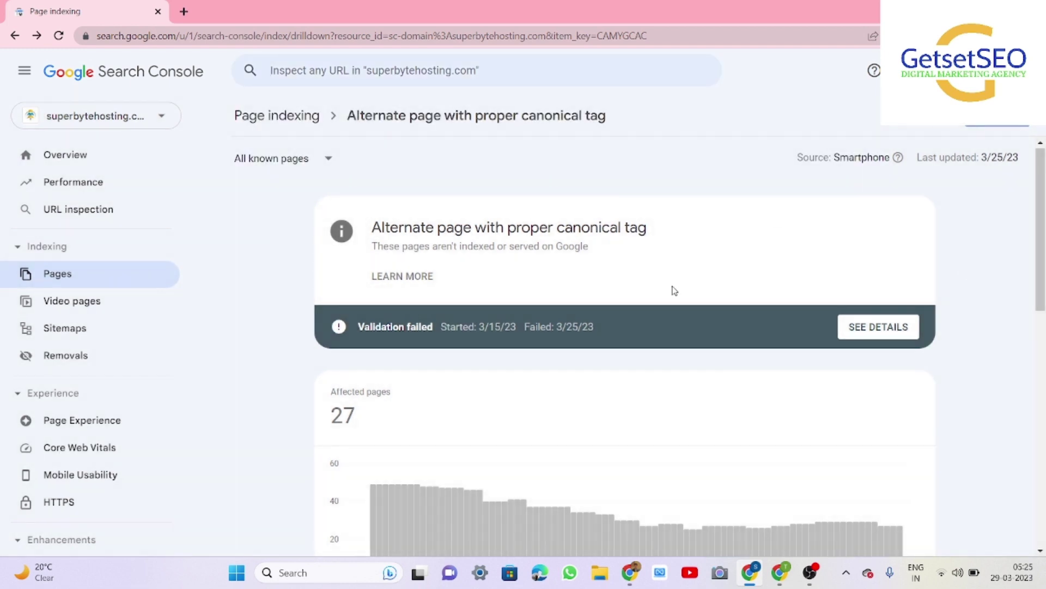
scroll(674, 291, down, 1)
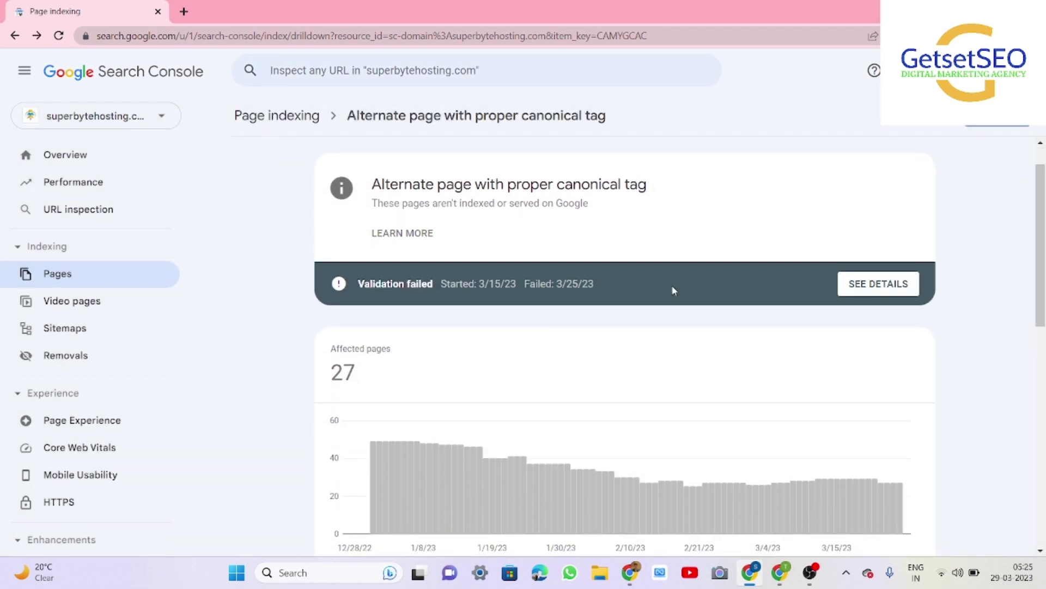
scroll(674, 291, down, 5)
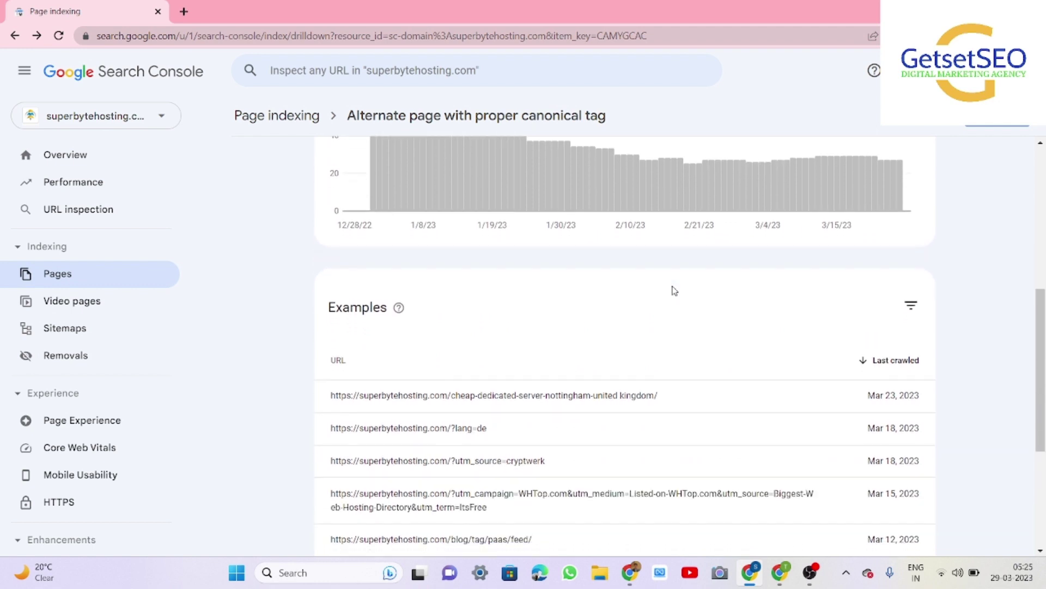